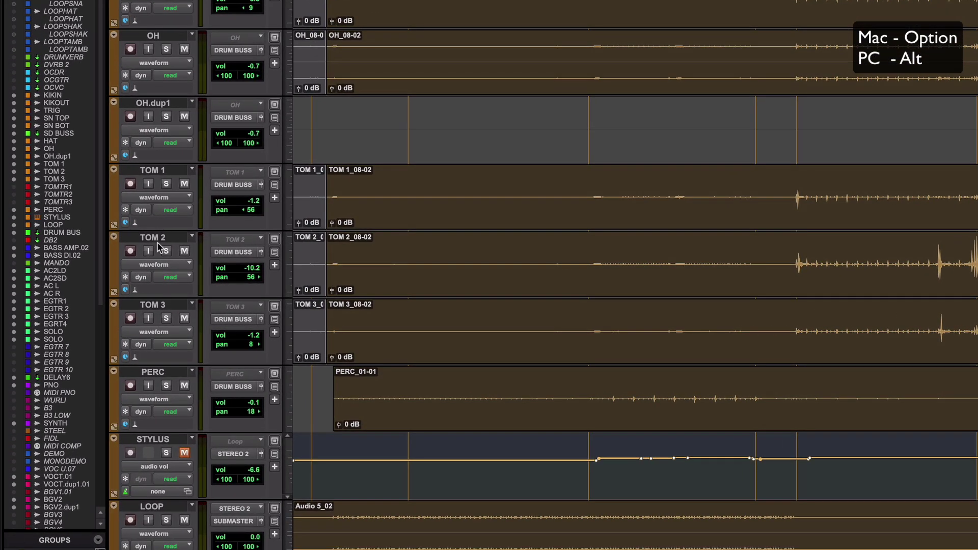
# Step: Reset TOM 2's volume to 0.0 dB and its pan from 56 to centre, then close its output window
pyautogui.click(260, 252)
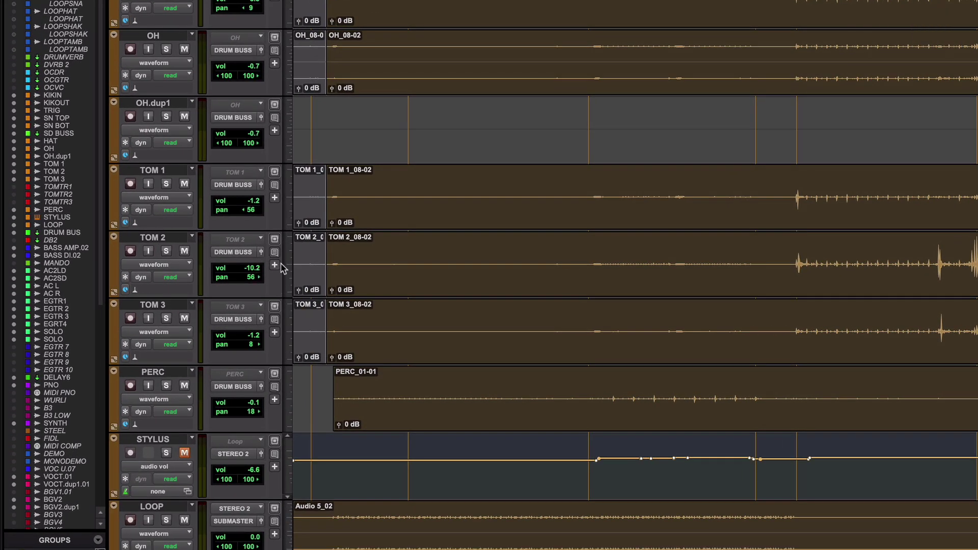
pyautogui.keyDown('alt'); pyautogui.click(339, 261); pyautogui.keyUp('alt')
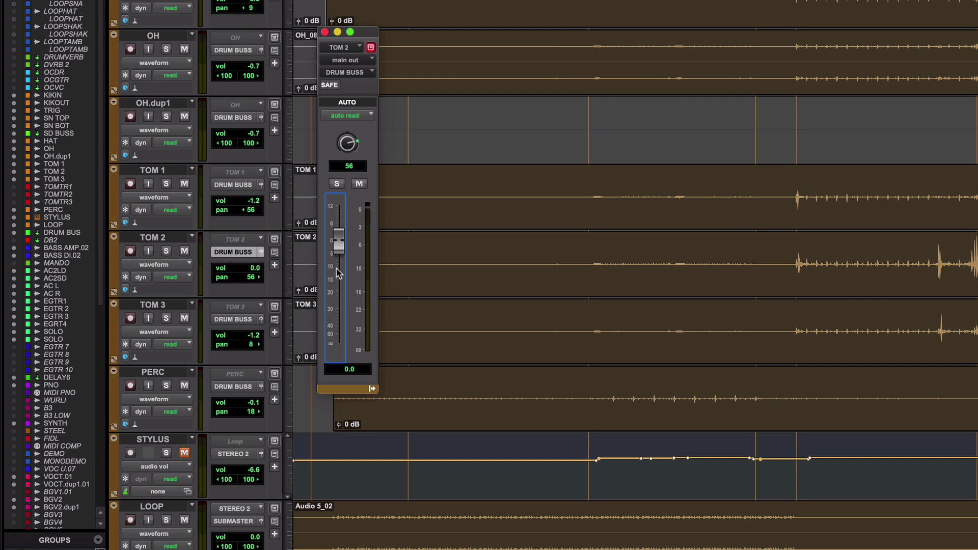
pyautogui.keyDown('alt'); pyautogui.click(250, 277); pyautogui.keyUp('alt')
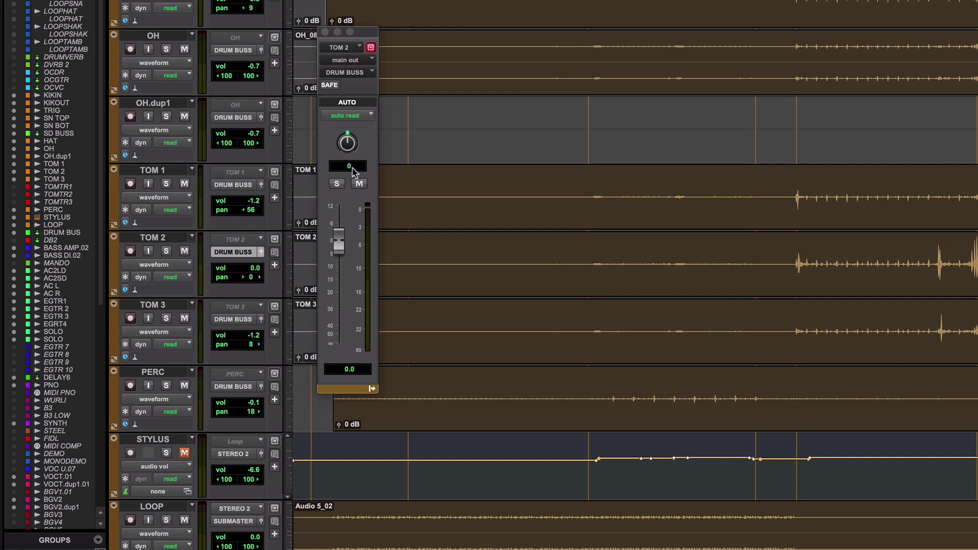
pyautogui.click(347, 151)
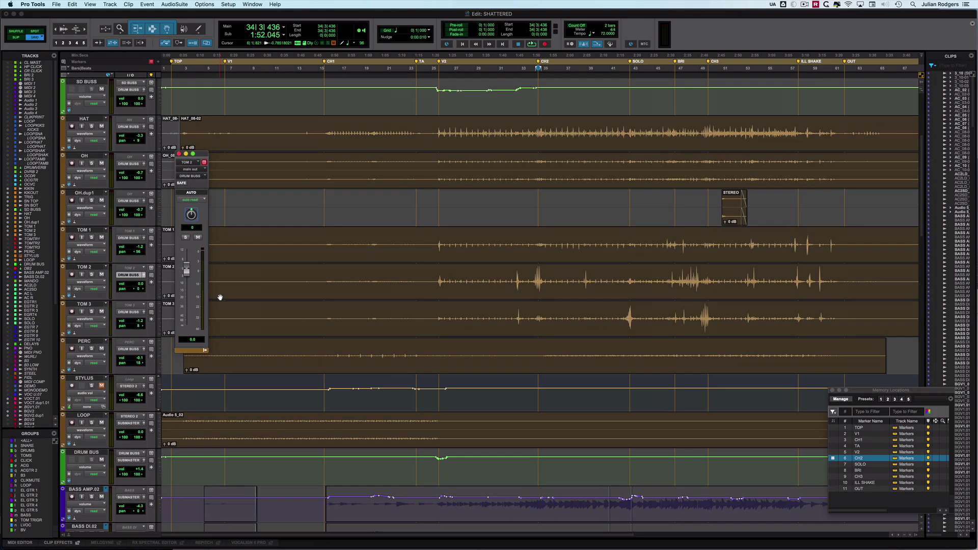
pyautogui.click(179, 153)
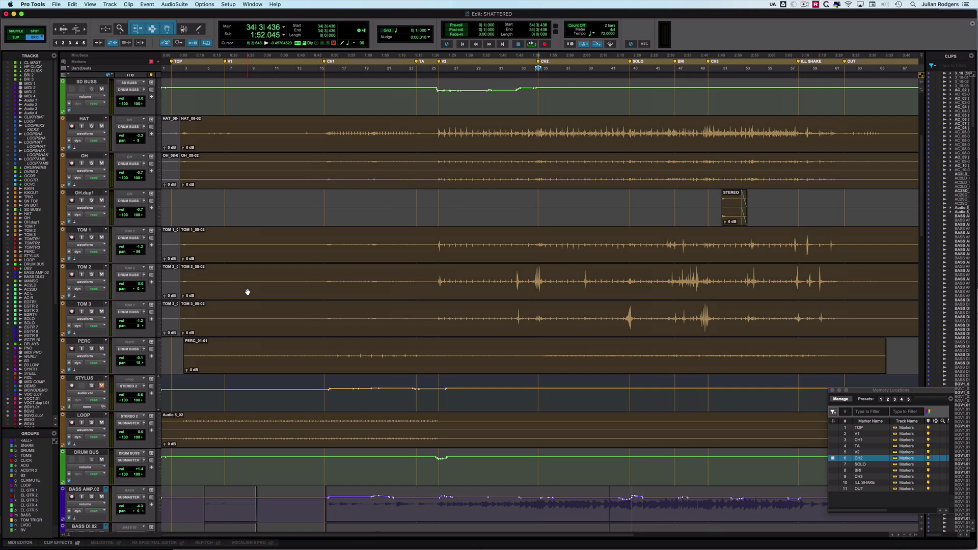
# Step: Open Pro Tools Preferences to the Metering page, showing Pro Tools Classic meters
pyautogui.click(41, 5)
pyautogui.click(48, 26)
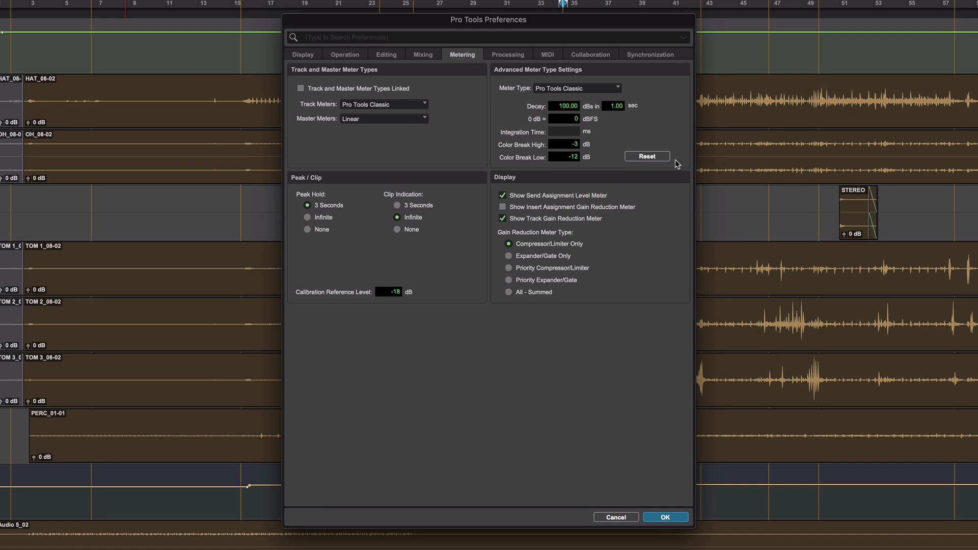
# Step: Review the Display page of Pro Tools Preferences
pyautogui.click(301, 54)
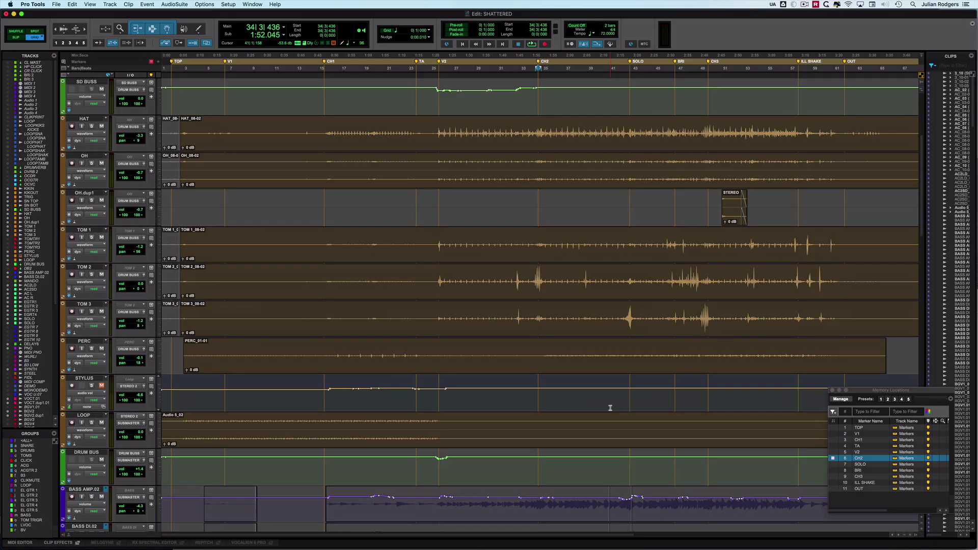
# Step: In Setup > I/O, review the Input, Output and Dolby Atmos tabs, then restore busses to default
pyautogui.click(232, 4)
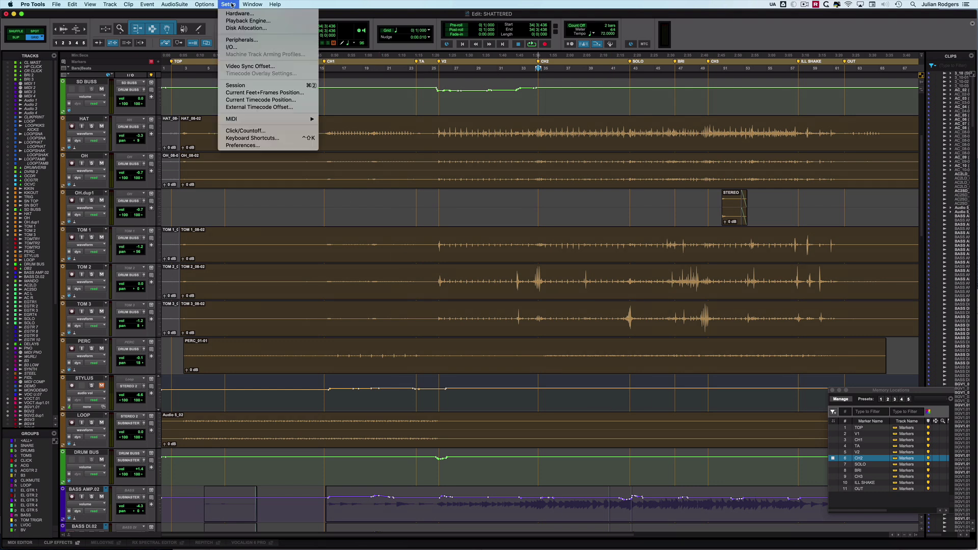
pyautogui.press('Down')
pyautogui.press('Down')
pyautogui.press('Down')
pyautogui.press('Down')
pyautogui.press('Down')
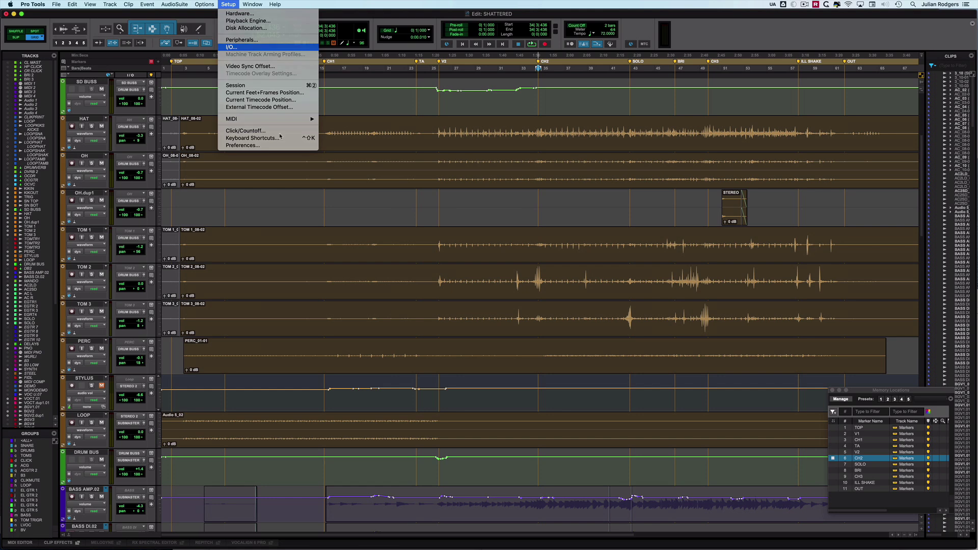
pyautogui.press('Return')
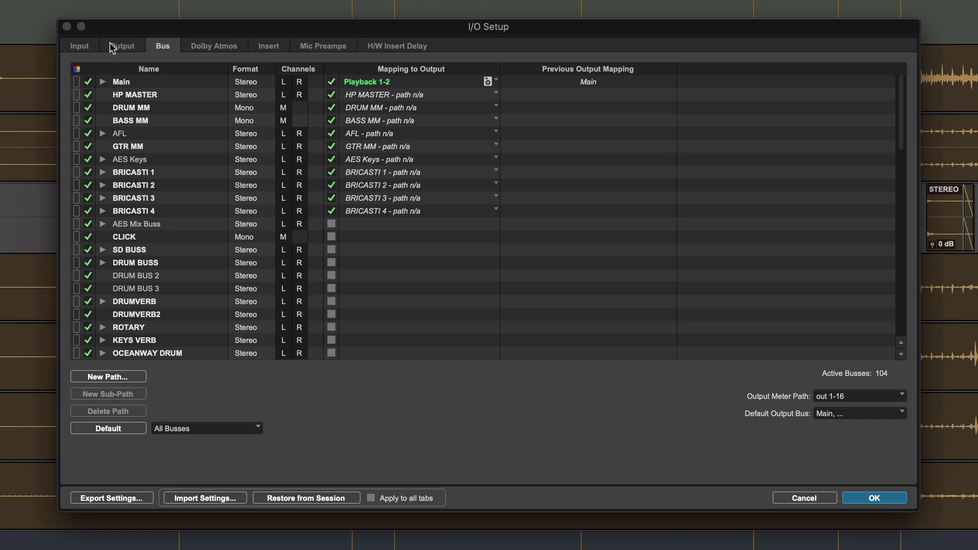
pyautogui.click(77, 45)
pyautogui.click(122, 46)
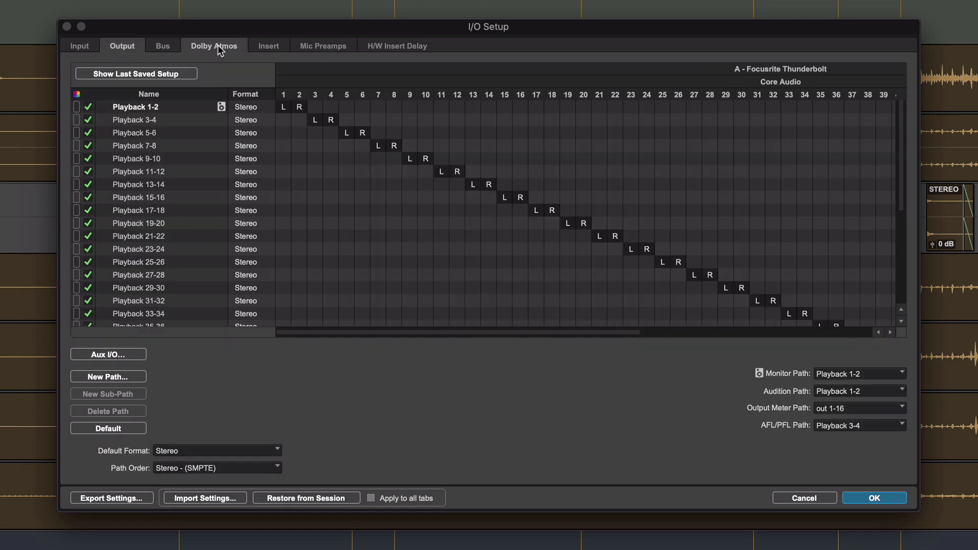
pyautogui.click(218, 45)
pyautogui.click(163, 46)
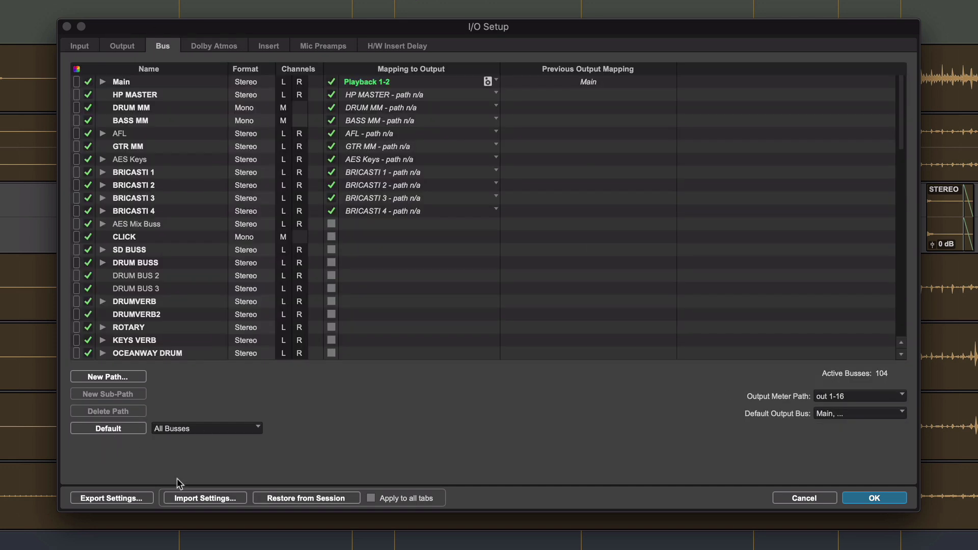
pyautogui.click(113, 431)
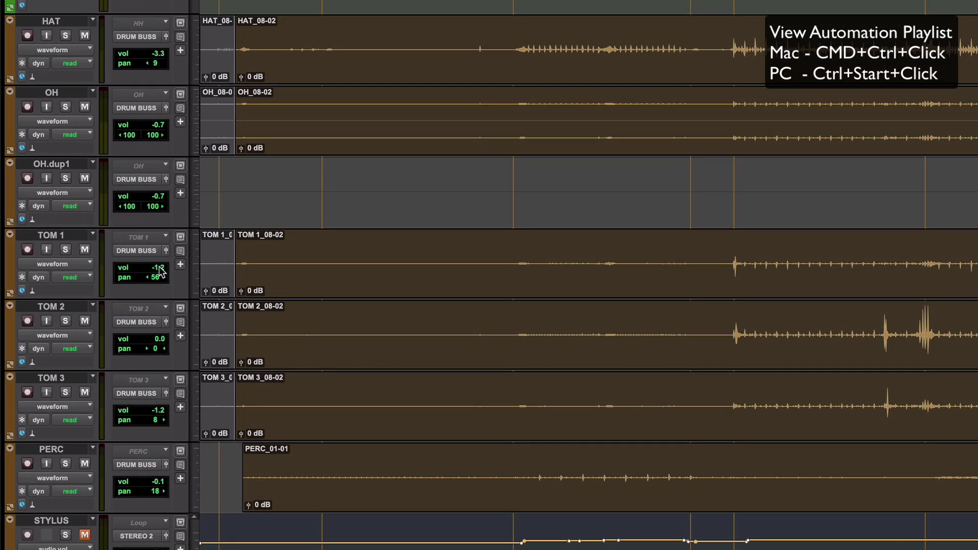
pyautogui.keyDown('ctrl'); pyautogui.keyDown('super'); pyautogui.click(155, 278); pyautogui.keyUp('super'); pyautogui.keyUp('ctrl')
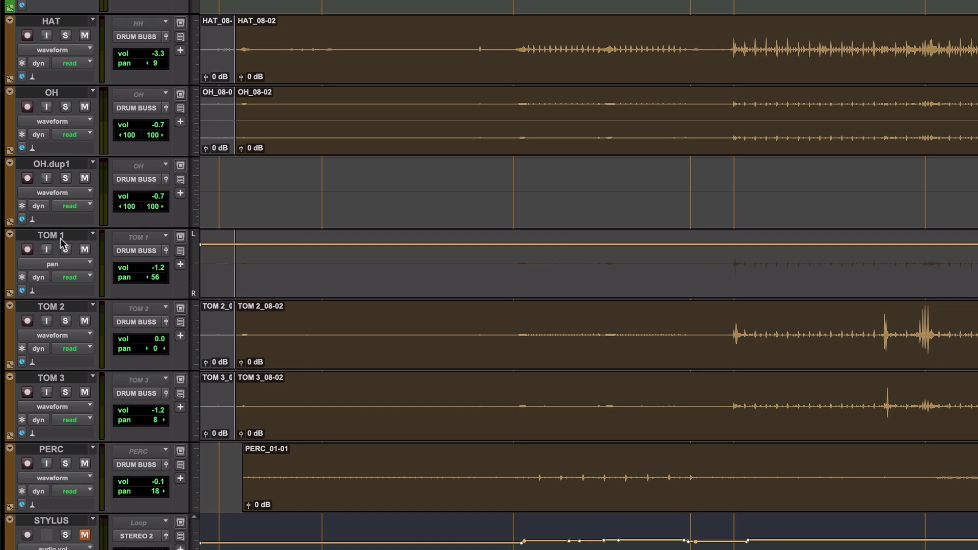
pyautogui.hotkey('ctrl', '-')
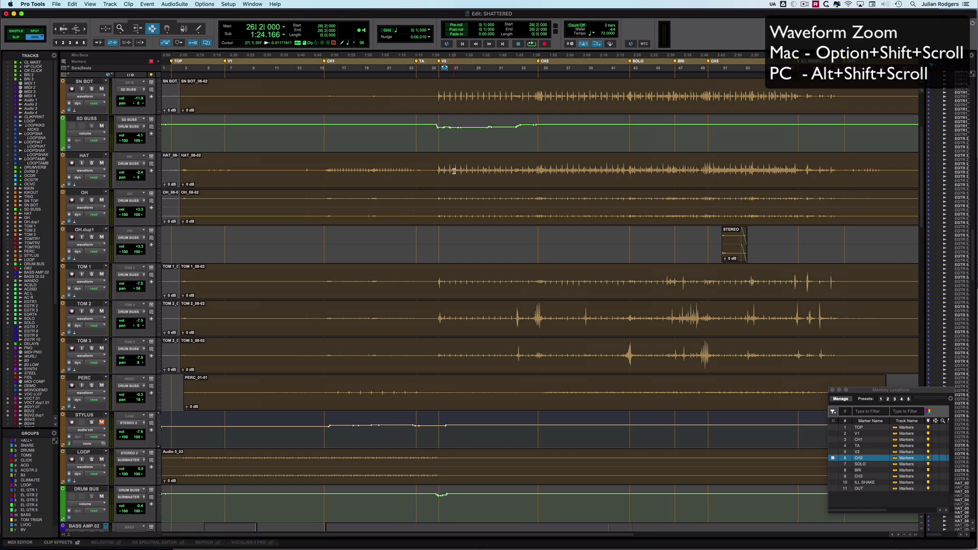
# Step: Enlarge the track waveforms vertically, then reset waveform zoom to the normal height
pyautogui.scroll(-1, 454, 170)
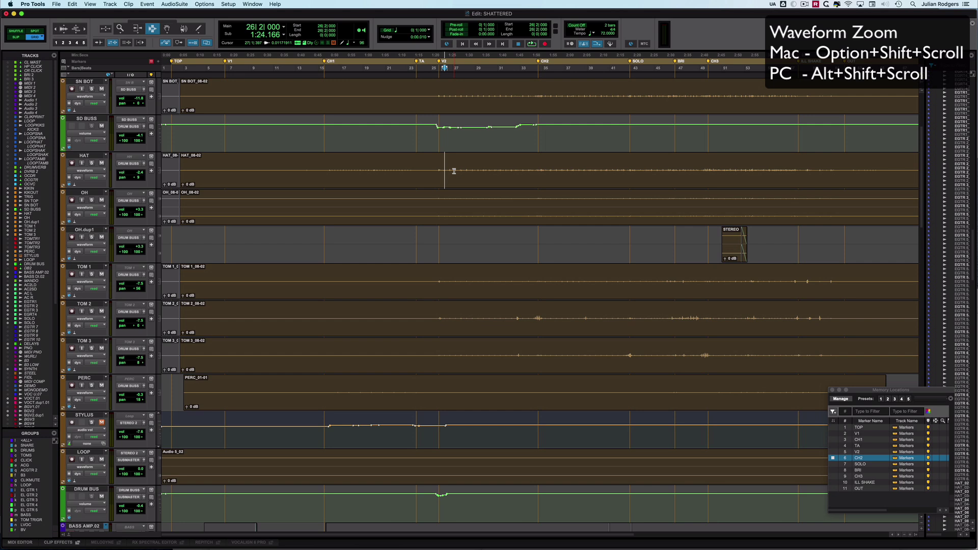
pyautogui.scroll(5, 453, 171)
pyautogui.scroll(-4, 453, 171)
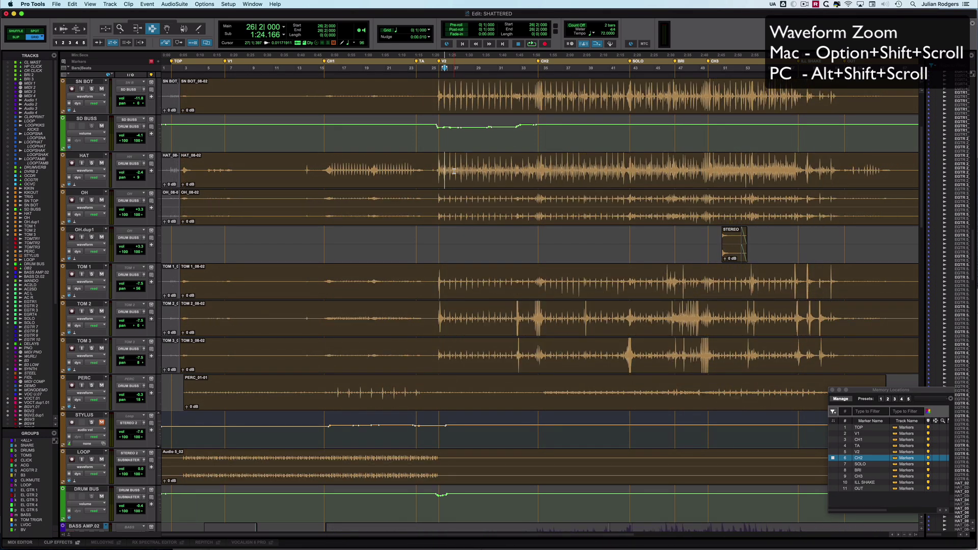
pyautogui.scroll(4, 454, 170)
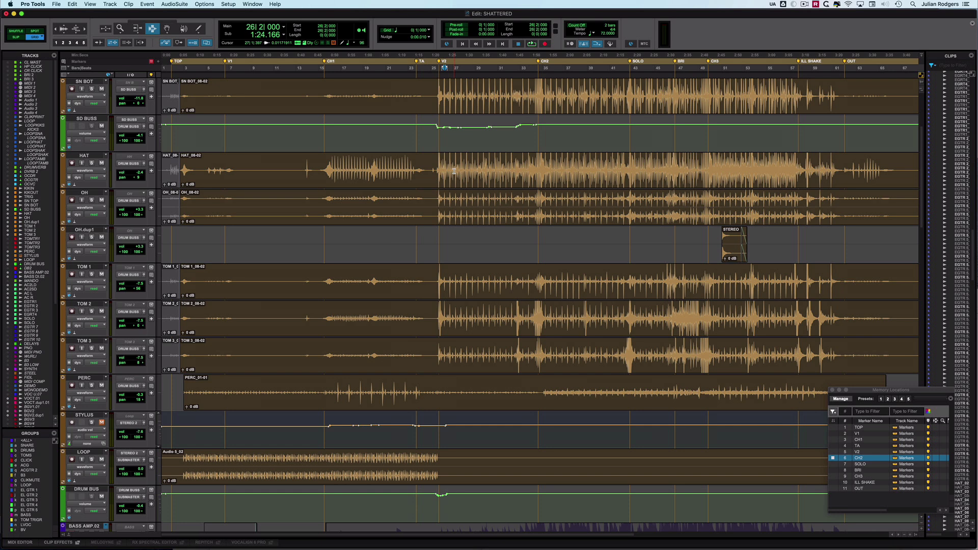
pyautogui.scroll(6, 454, 170)
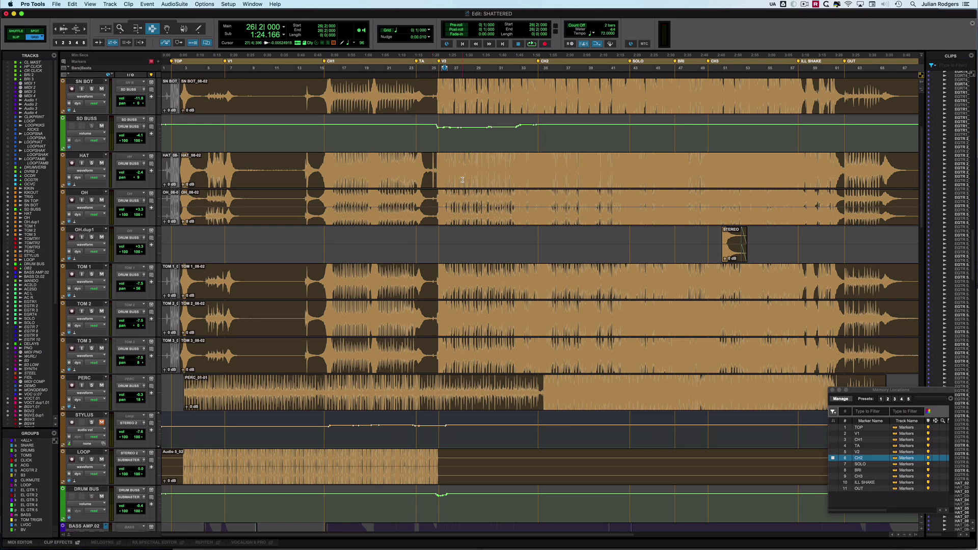
pyautogui.press('super+alt+bracketleft')
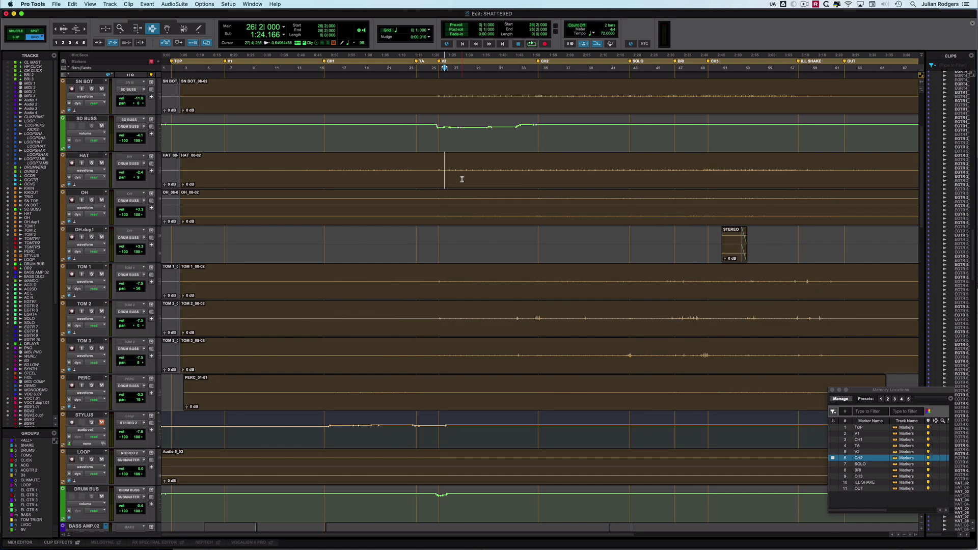
pyautogui.press('super+alt+bracketright')
pyautogui.press('super+alt+bracketright')
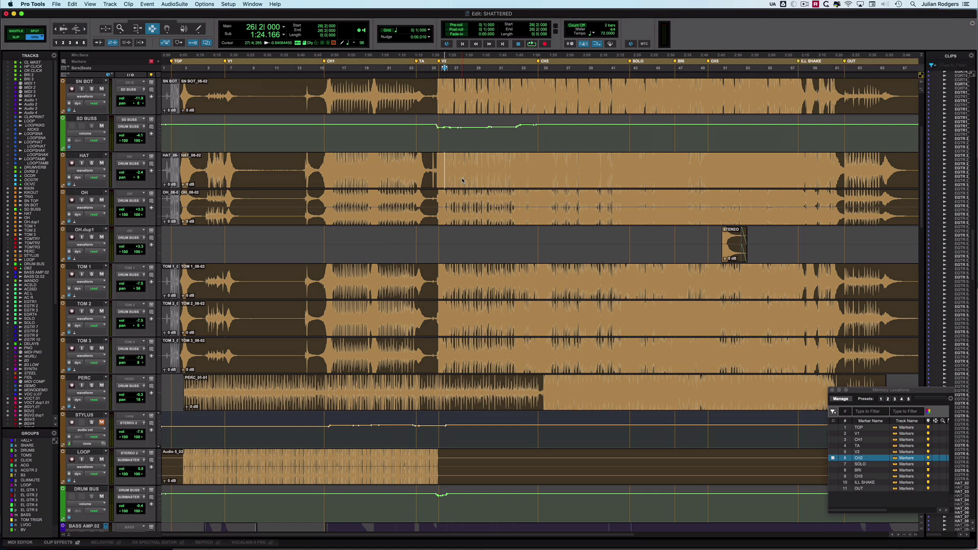
pyautogui.press('ctrl+alt+super+bracketleft')
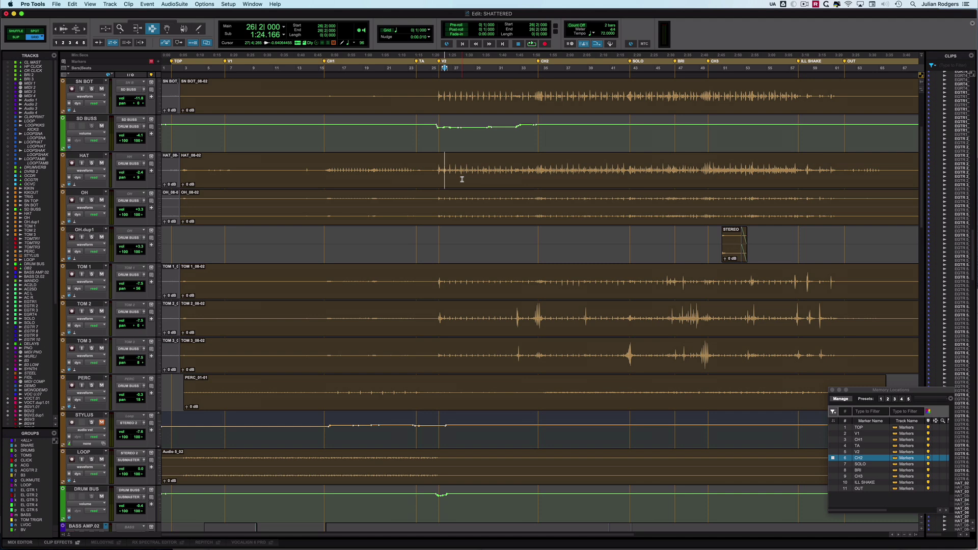
# Step: In the Mix window, insert Xpand!2 on the Inst 1 track by searching 'xpa'
pyautogui.press('super+equal')
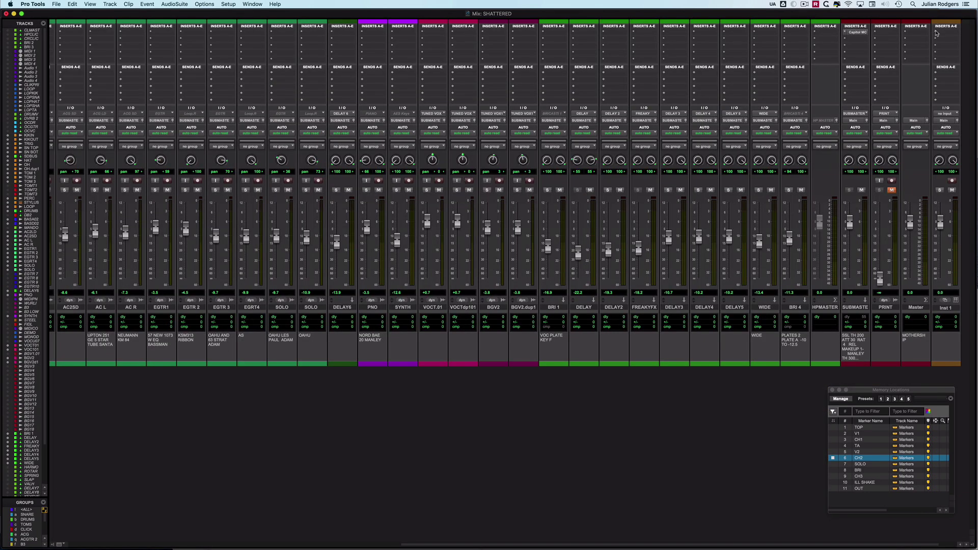
pyautogui.click(936, 33)
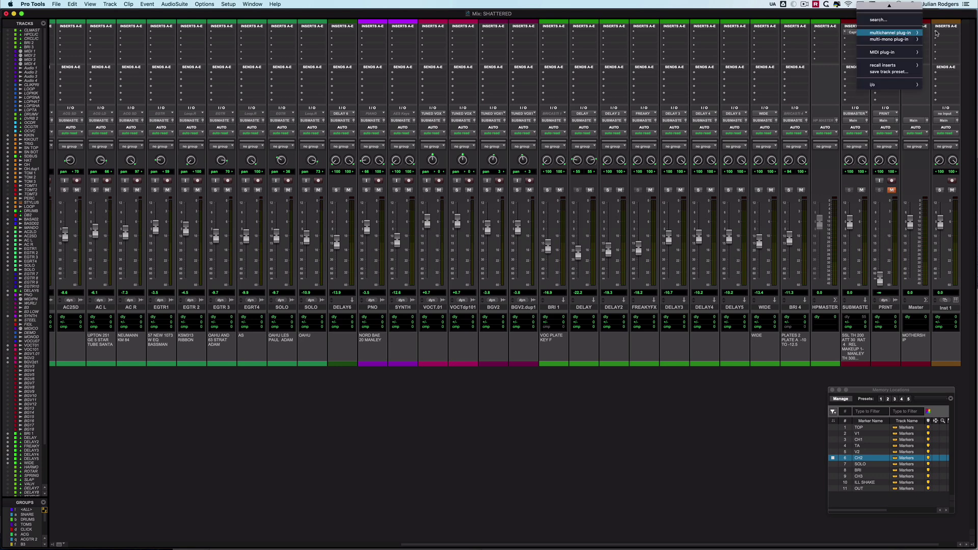
pyautogui.press('Escape')
pyautogui.click(936, 33)
pyautogui.write('xpa')
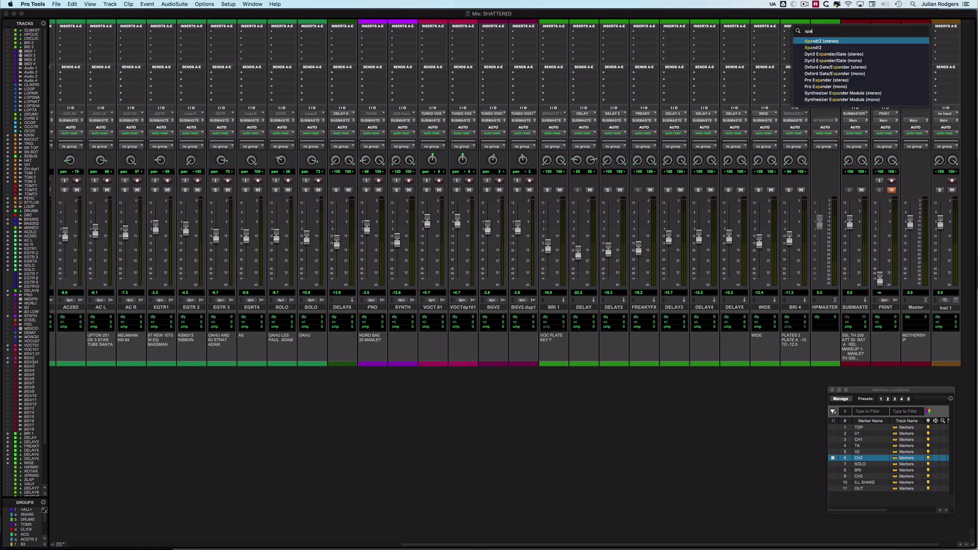
pyautogui.press('Return')
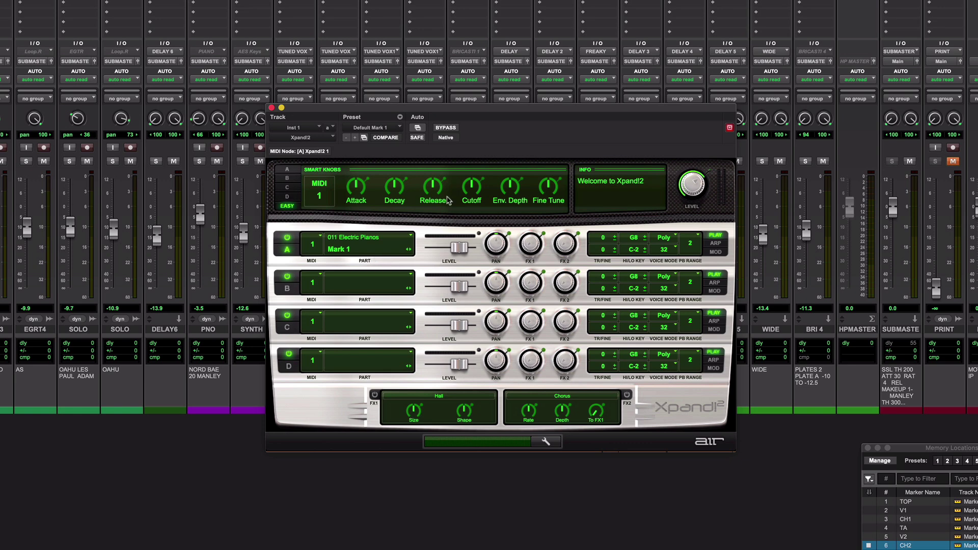
# Step: Set the Xpand!2 plug-in default to Factory Setting under Settings Preferences
pyautogui.click(400, 117)
pyautogui.moveTo(435, 207)
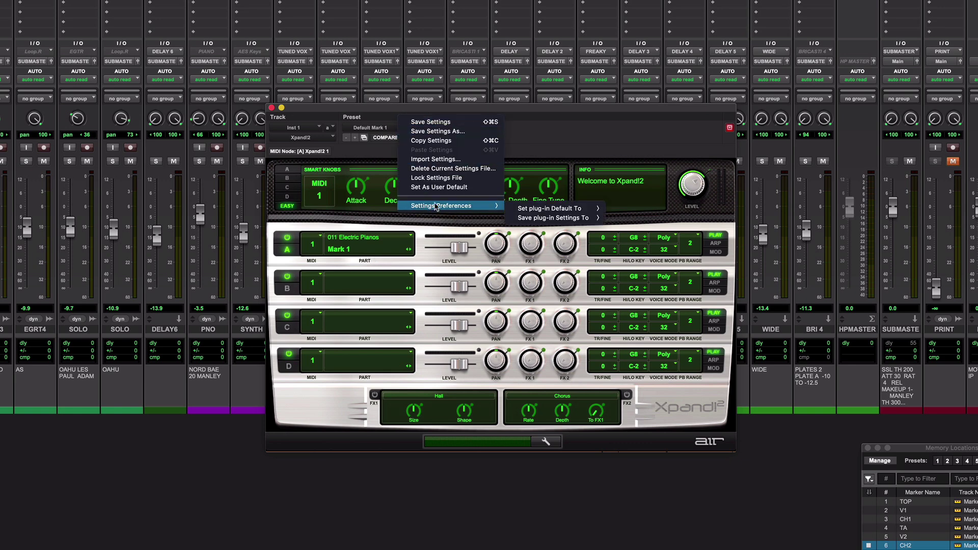
pyautogui.moveTo(560, 209)
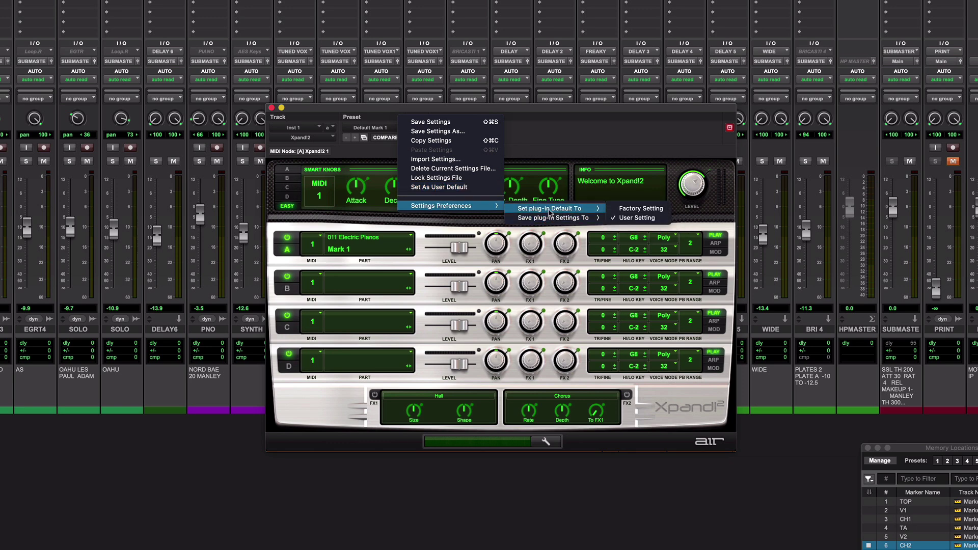
pyautogui.click(640, 210)
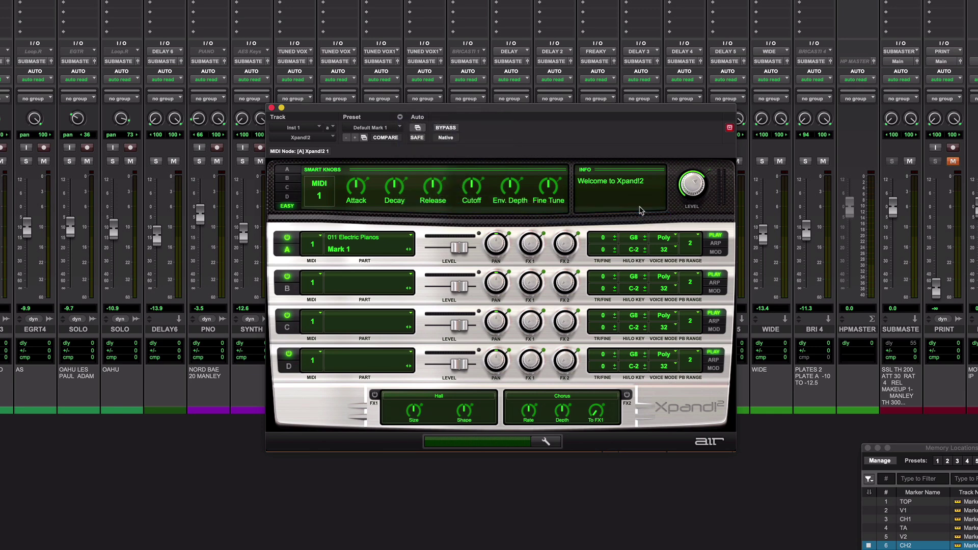
# Step: Close and reopen Xpand!2 on Inst 1 so it loads 021 Bright Pads Beneath The Waves+
pyautogui.click(271, 107)
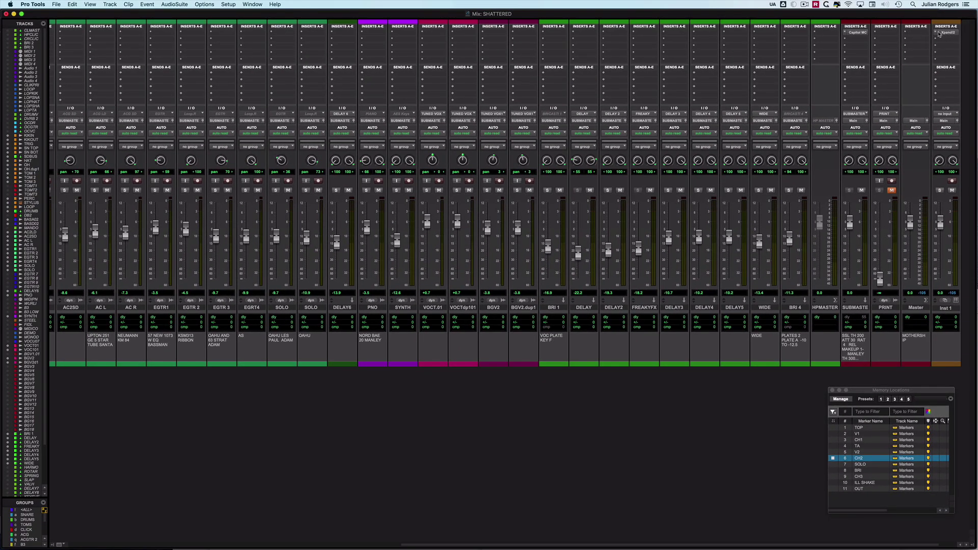
pyautogui.click(943, 33)
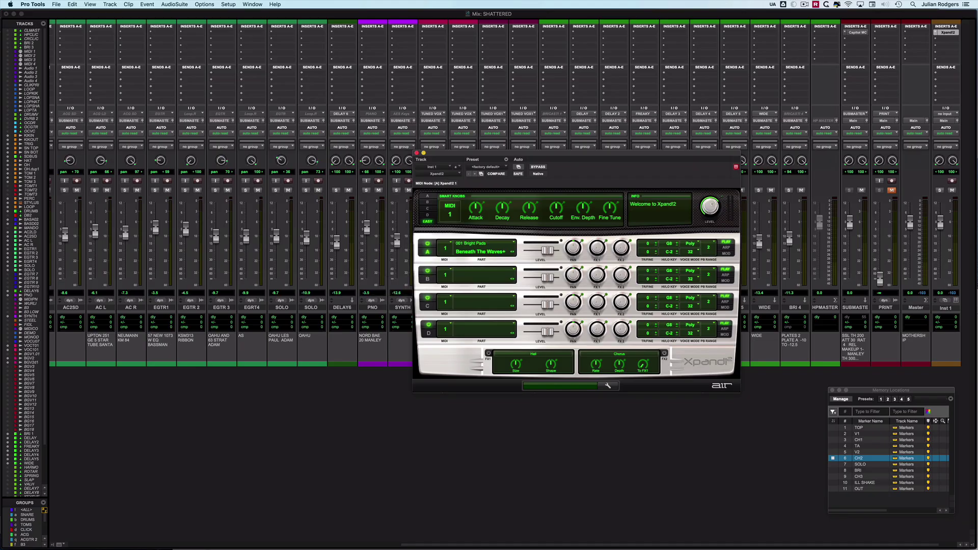
# Step: Return to the Edit window with Cmd+= and hide all floating windows
pyautogui.press('super+equal')
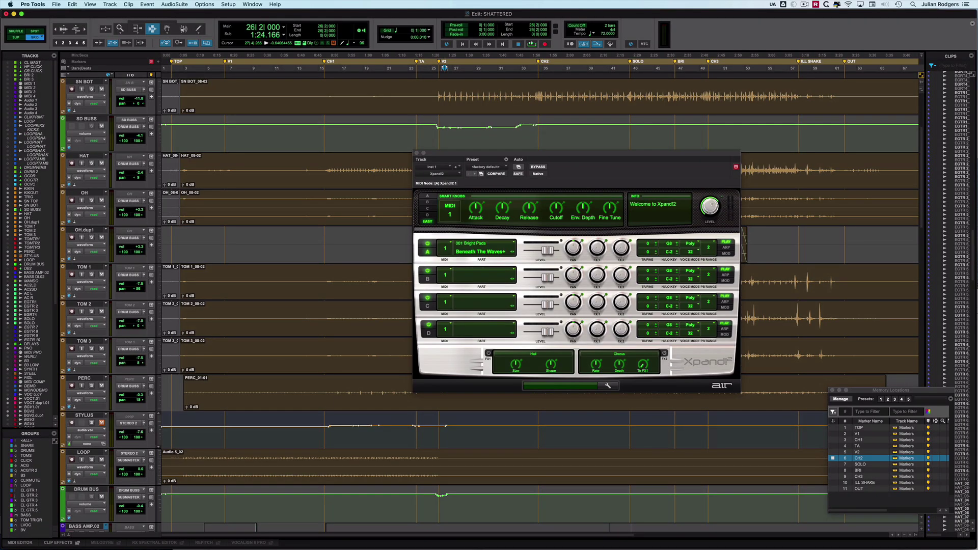
pyautogui.press('ctrl+alt+super+w')
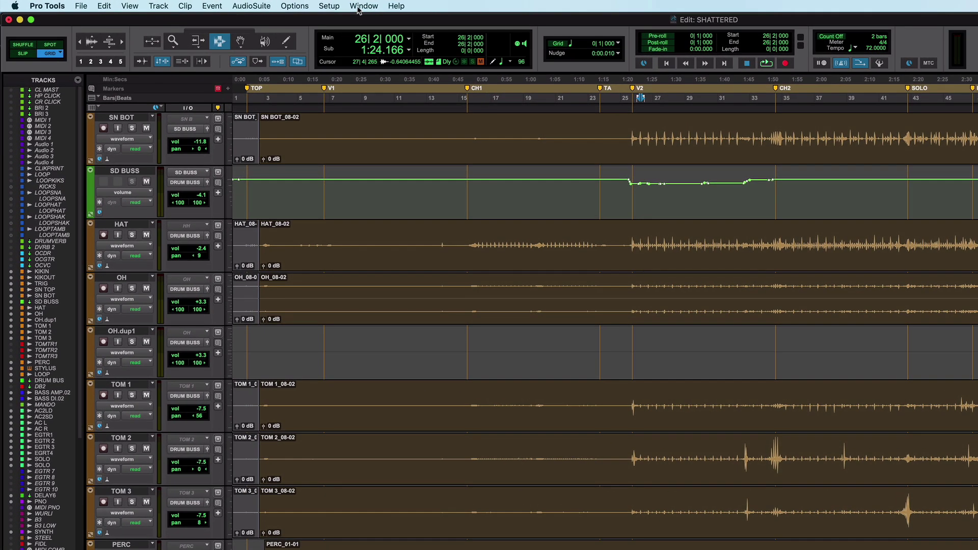
pyautogui.click(362, 7)
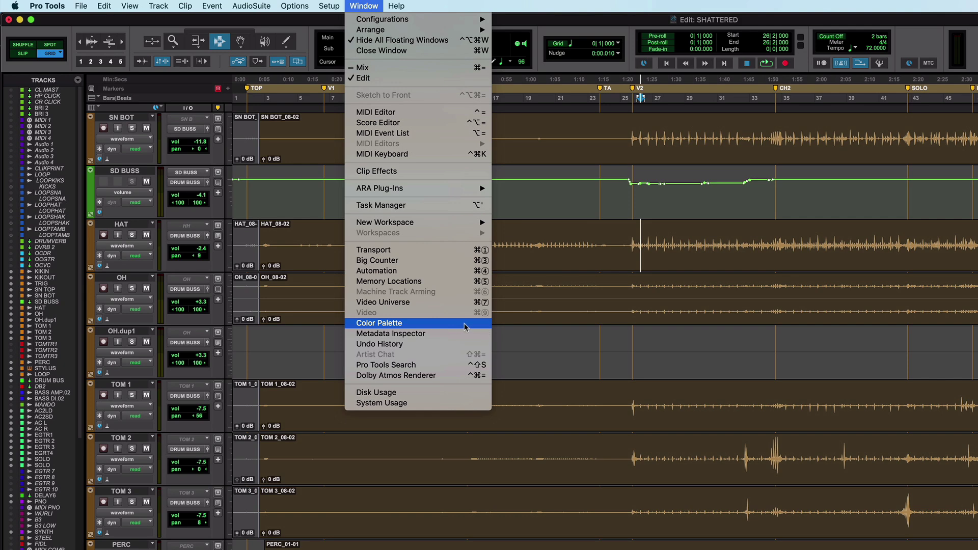
pyautogui.click(450, 326)
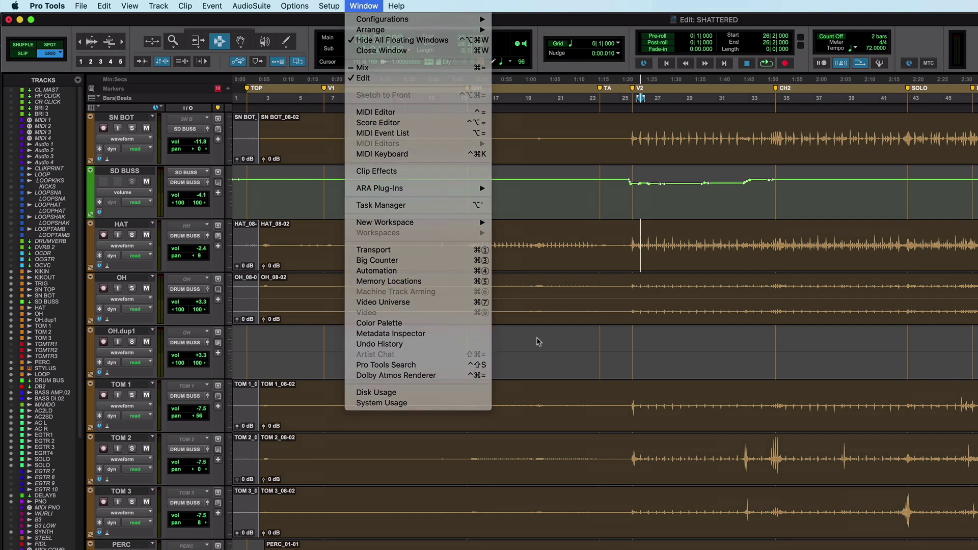
# Step: Open the Keyboard Shortcuts window from the Setup menu
pyautogui.click(321, 7)
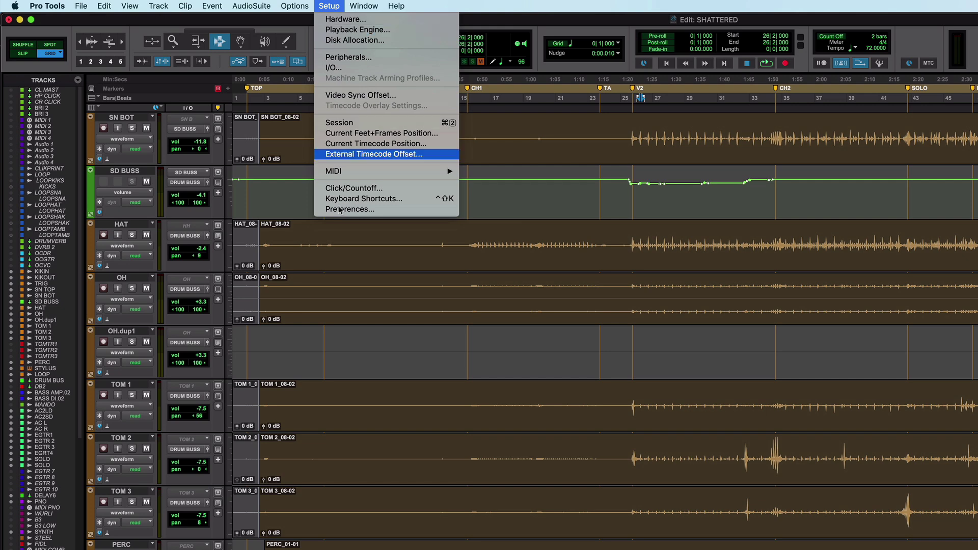
pyautogui.click(430, 199)
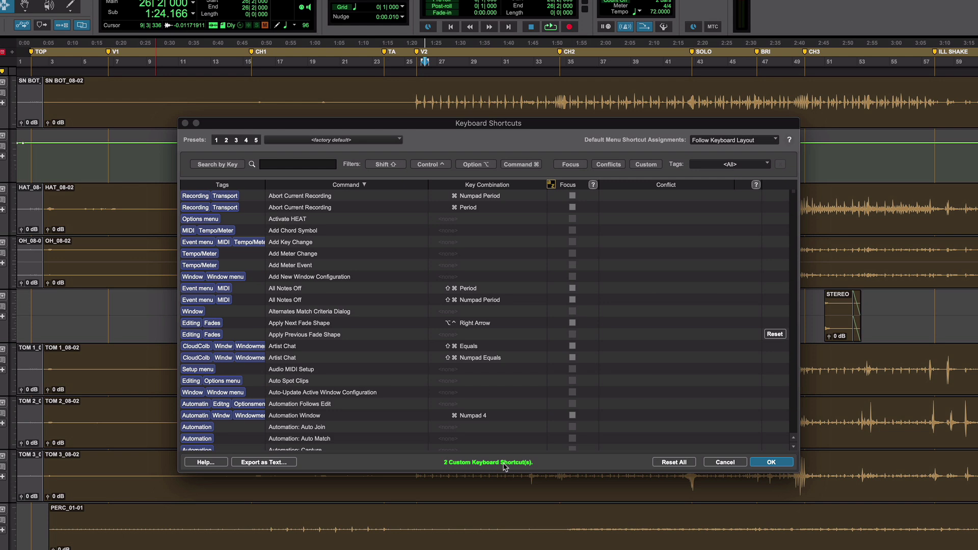
# Step: Reset all keyboard shortcuts to factory defaults and confirm with Yes in the 'Are you sure?' prompt
pyautogui.click(677, 462)
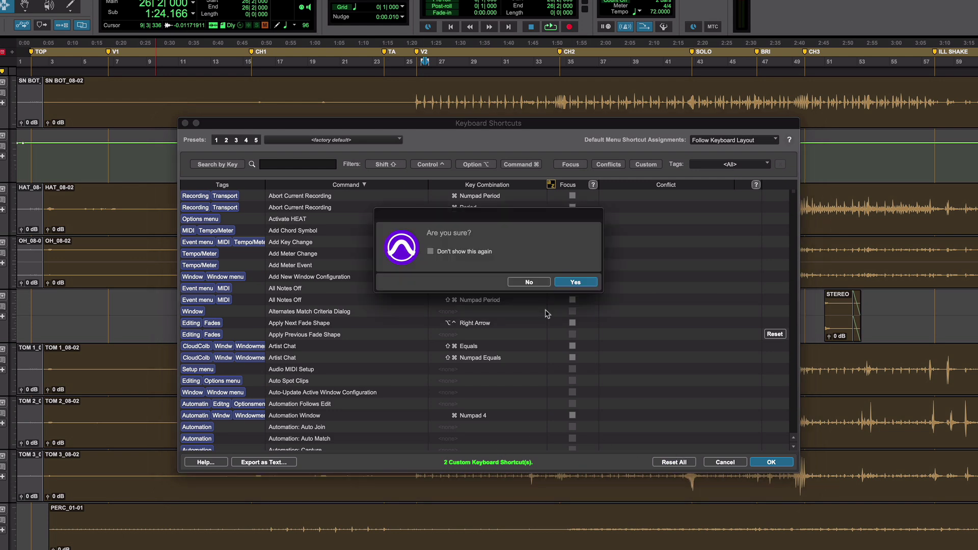
pyautogui.click(585, 283)
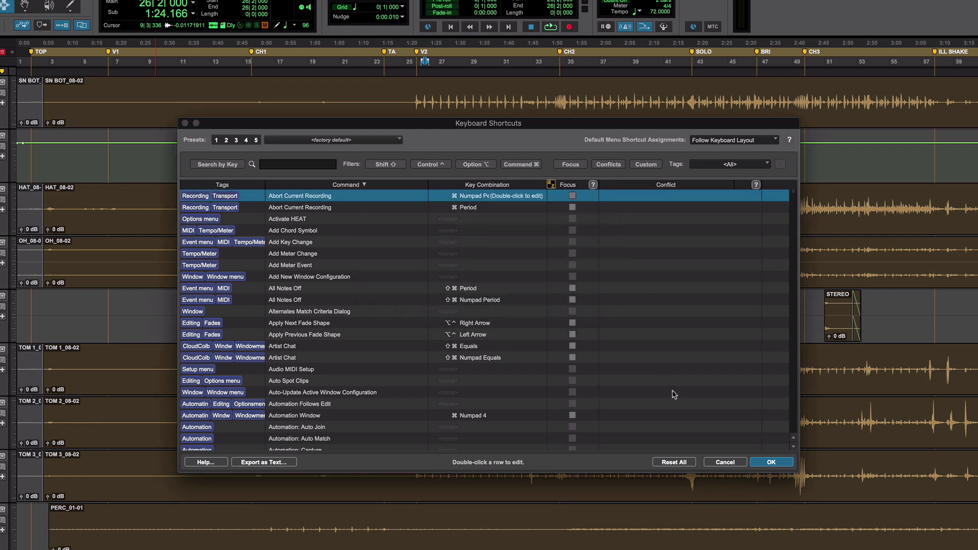